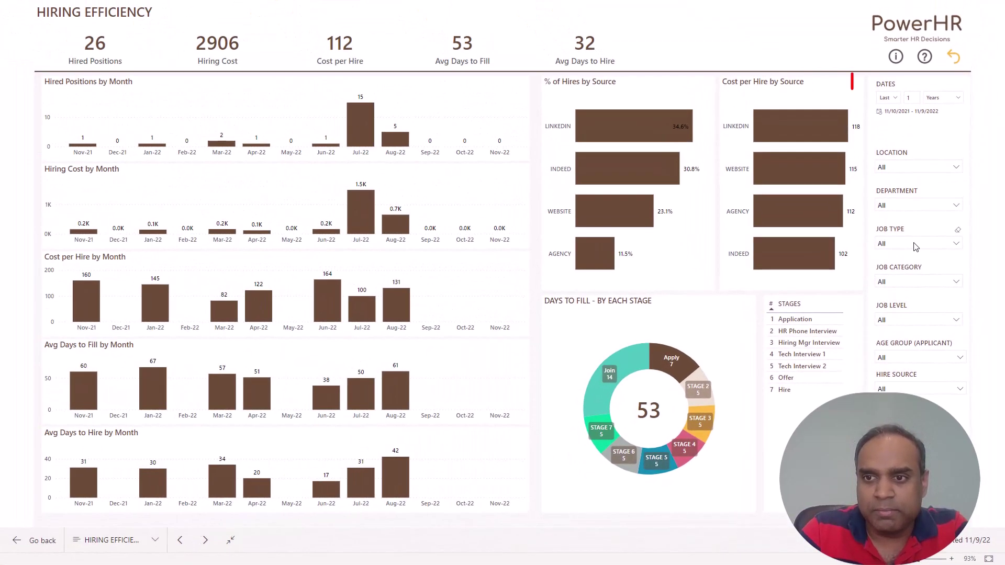
Step: Filter the Hiring Efficiency report by department, trying Finance, Accounting and Customer Service in turn and settling on IT
{"action": "left_click", "coordinate": [914, 244]}
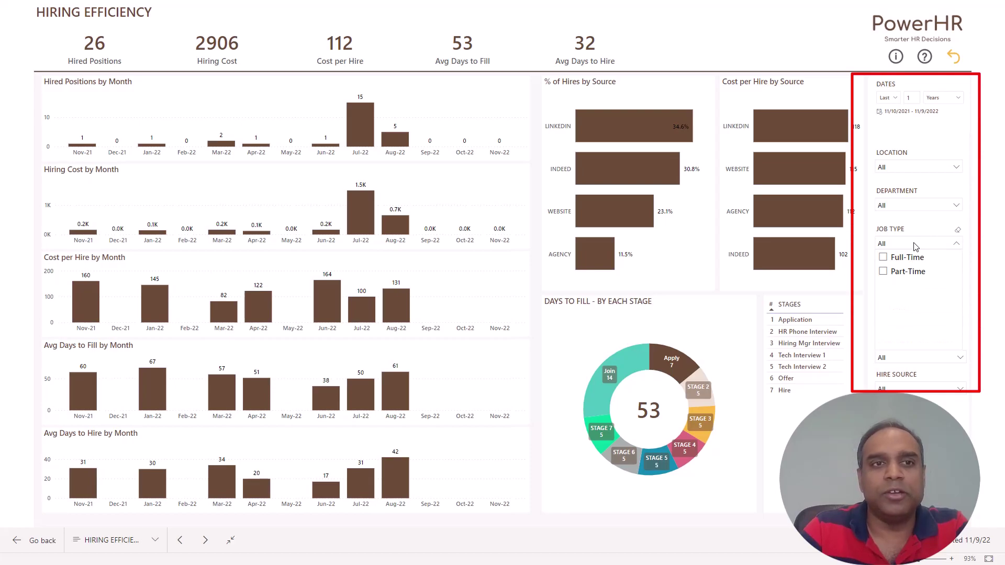
{"action": "left_click", "coordinate": [920, 206]}
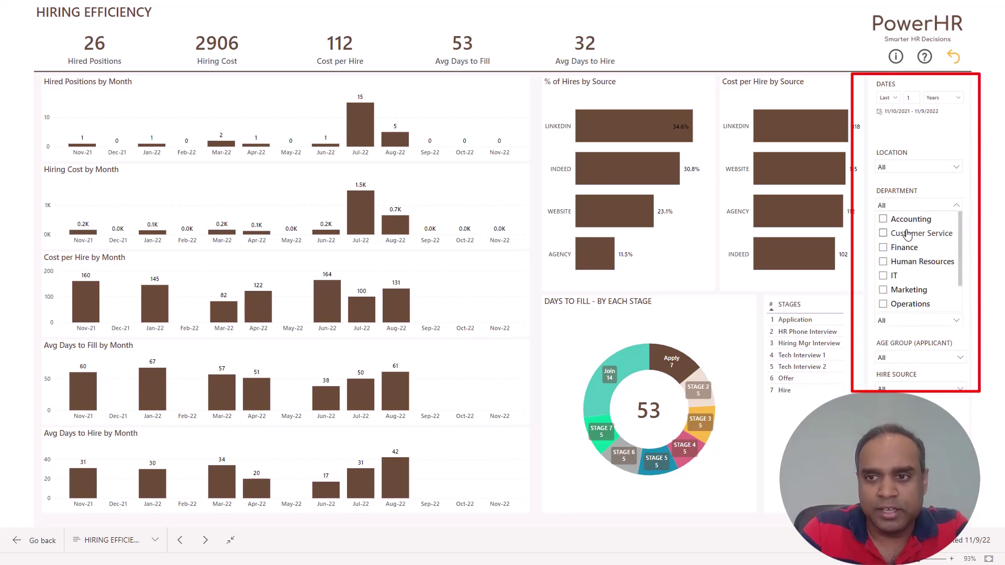
{"action": "left_click", "coordinate": [902, 250]}
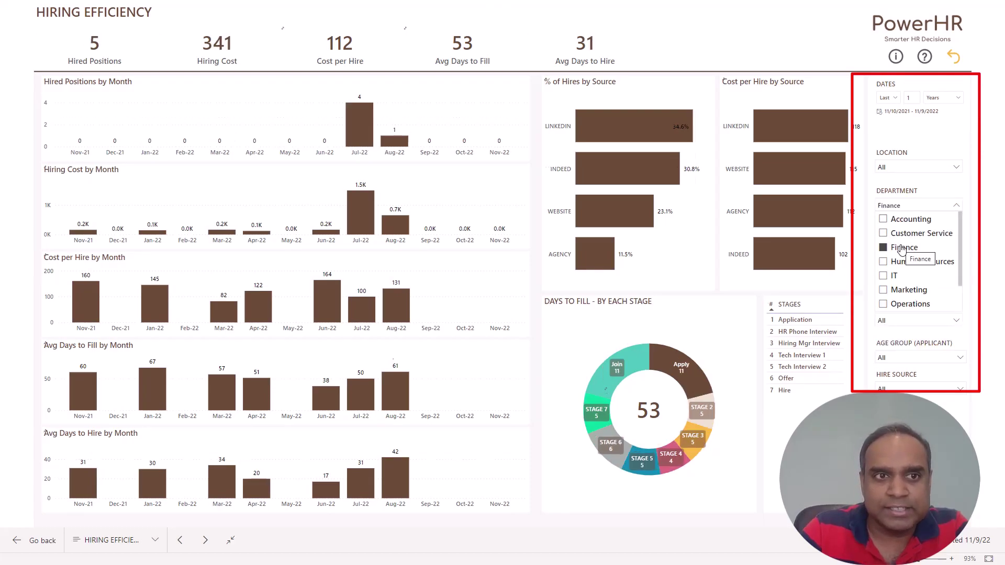
{"action": "left_click", "coordinate": [906, 224]}
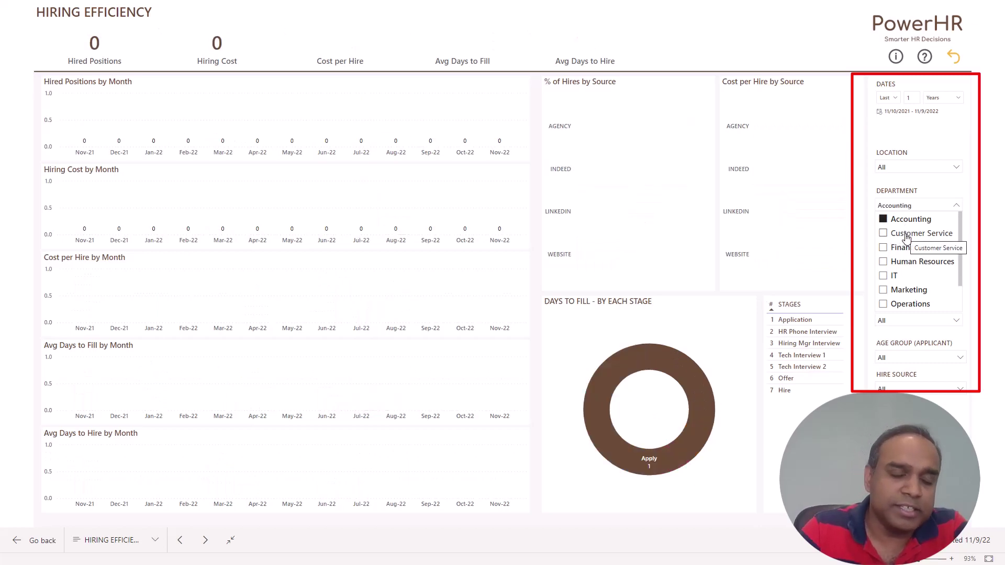
{"action": "left_click", "coordinate": [906, 234]}
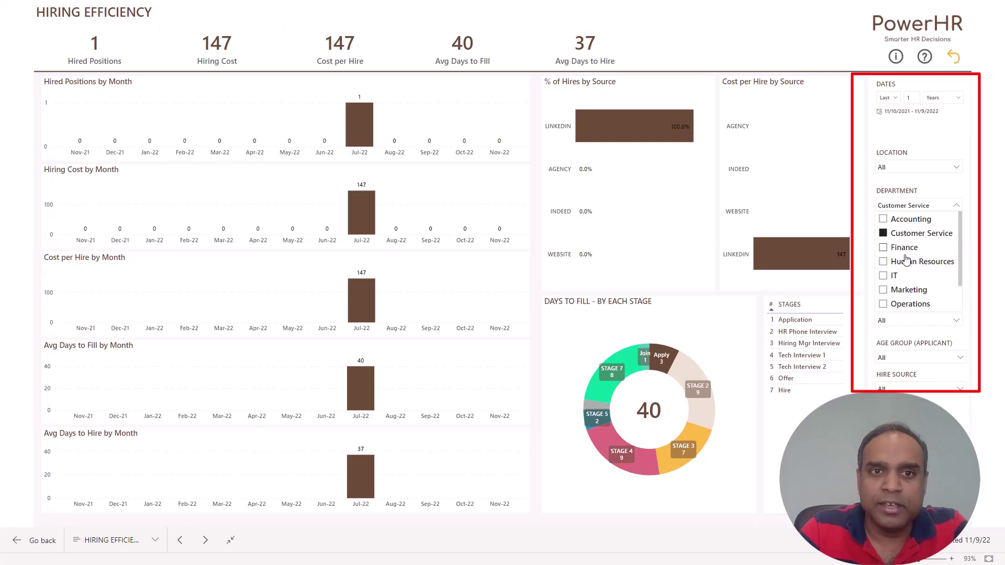
{"action": "left_click", "coordinate": [893, 276]}
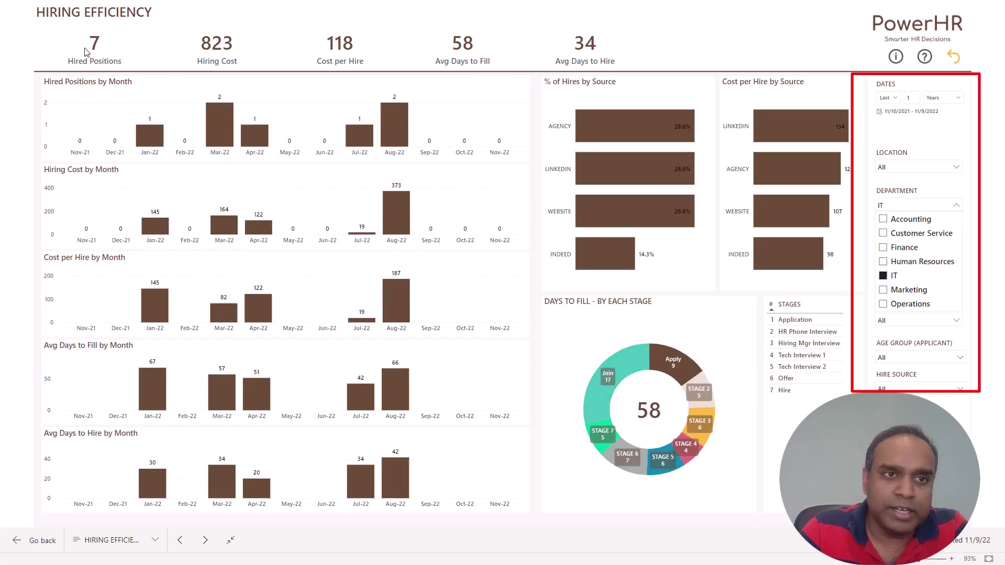
{"action": "left_click", "coordinate": [938, 210]}
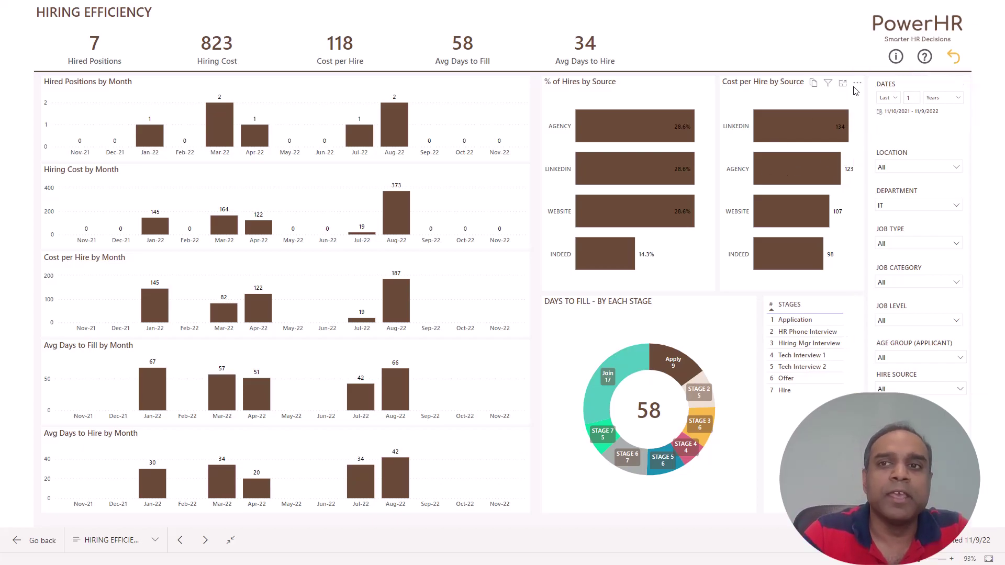
Step: Return to the Recruitment home page, view the Hiring Effectiveness report, and go back to the home page
{"action": "key", "text": "alt+Left"}
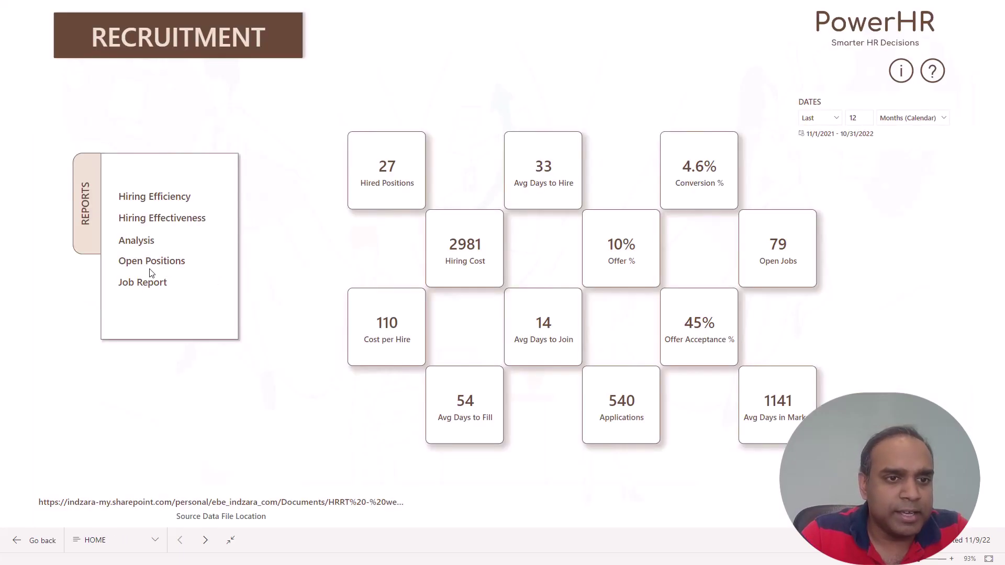
{"action": "left_click", "coordinate": [150, 223]}
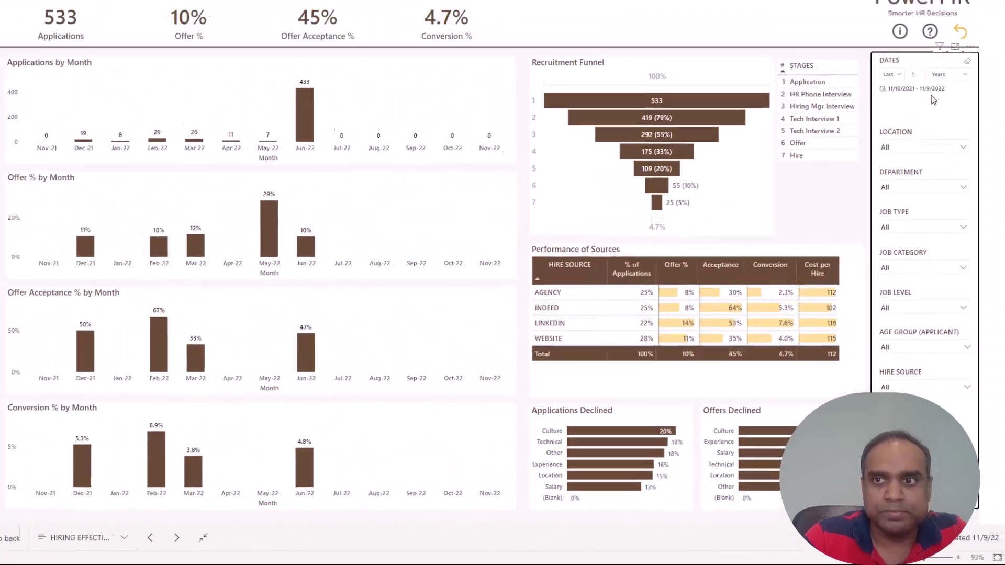
{"action": "left_click", "coordinate": [953, 57]}
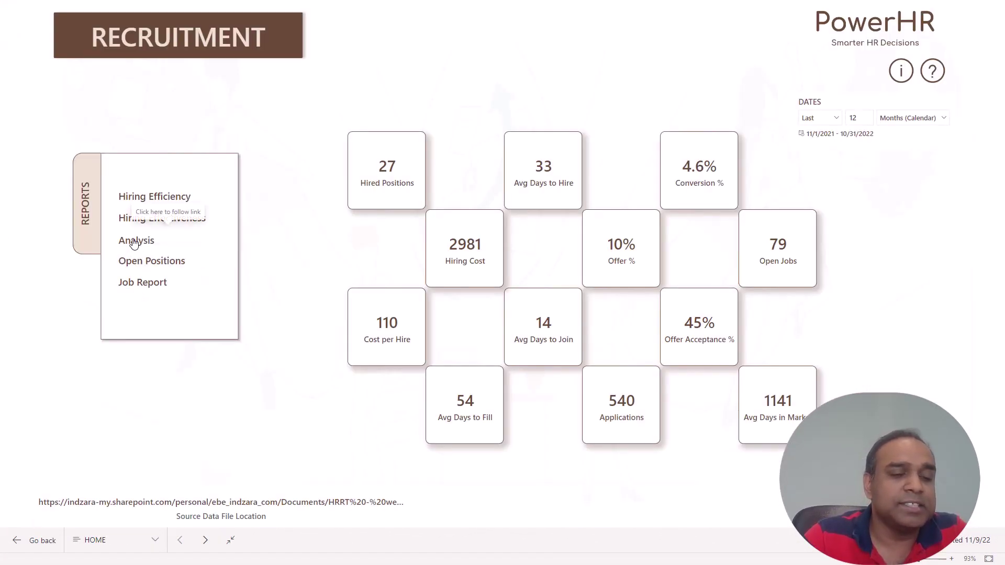
Step: Open the Analysis report and view it by Department, Job Level and Job Category, finishing on the Recruiter Name dimension
{"action": "left_click", "coordinate": [135, 241]}
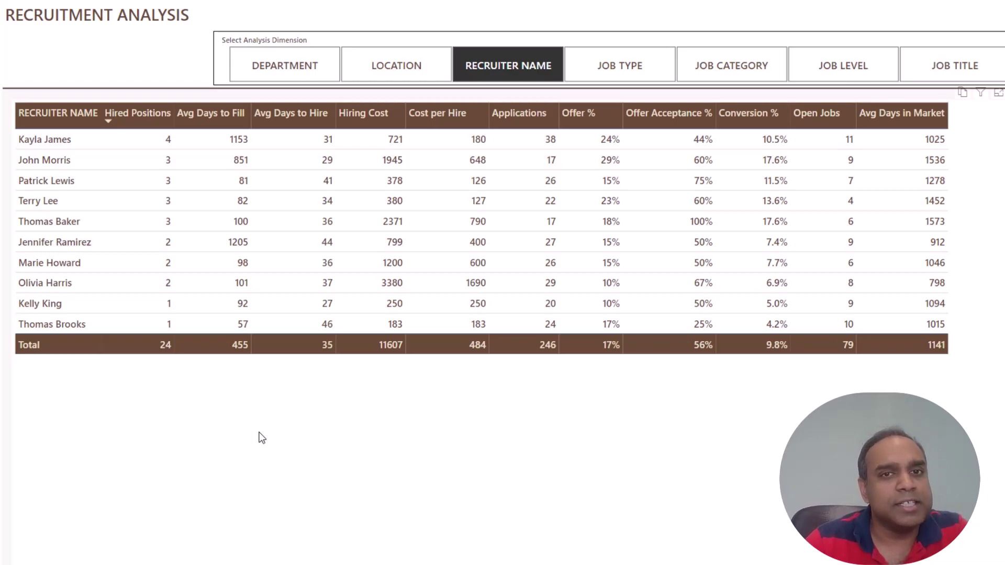
{"action": "left_click", "coordinate": [299, 77]}
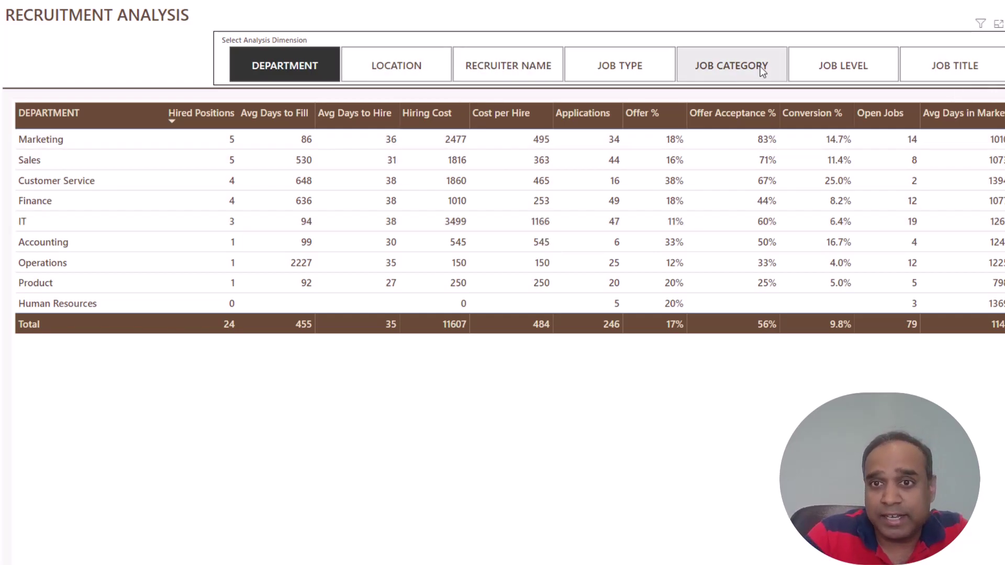
{"action": "left_click", "coordinate": [823, 76]}
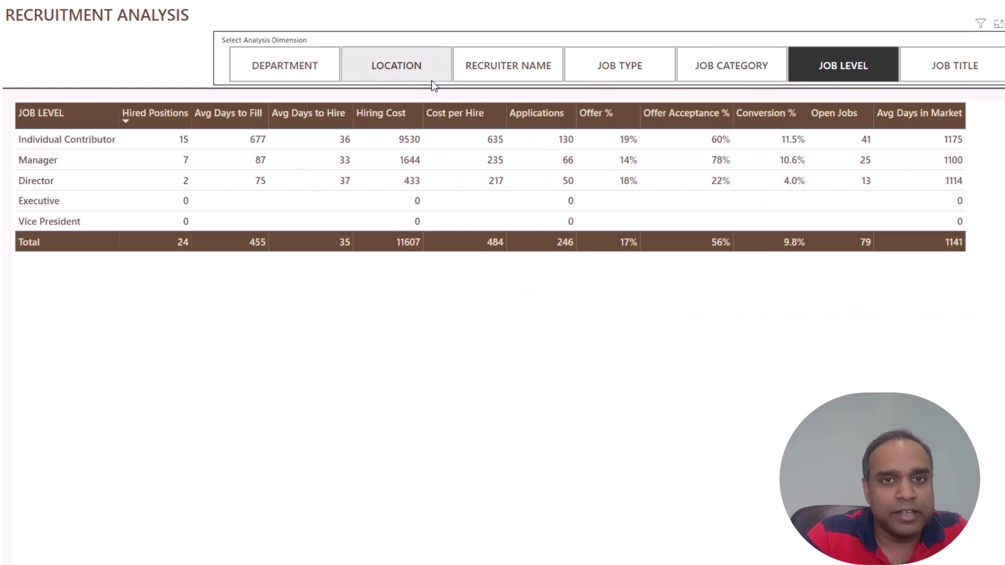
{"action": "left_click", "coordinate": [719, 77]}
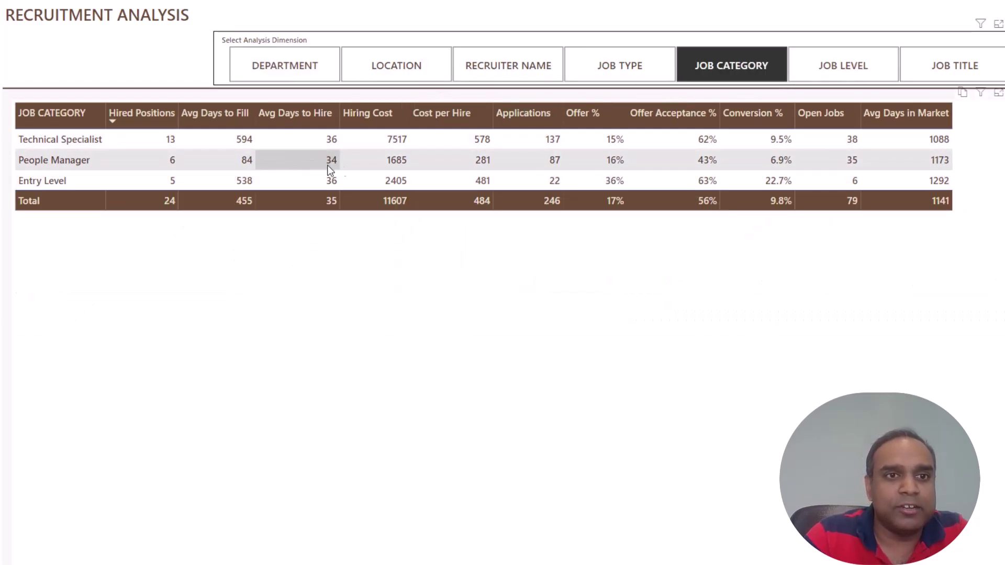
{"action": "left_click", "coordinate": [532, 75]}
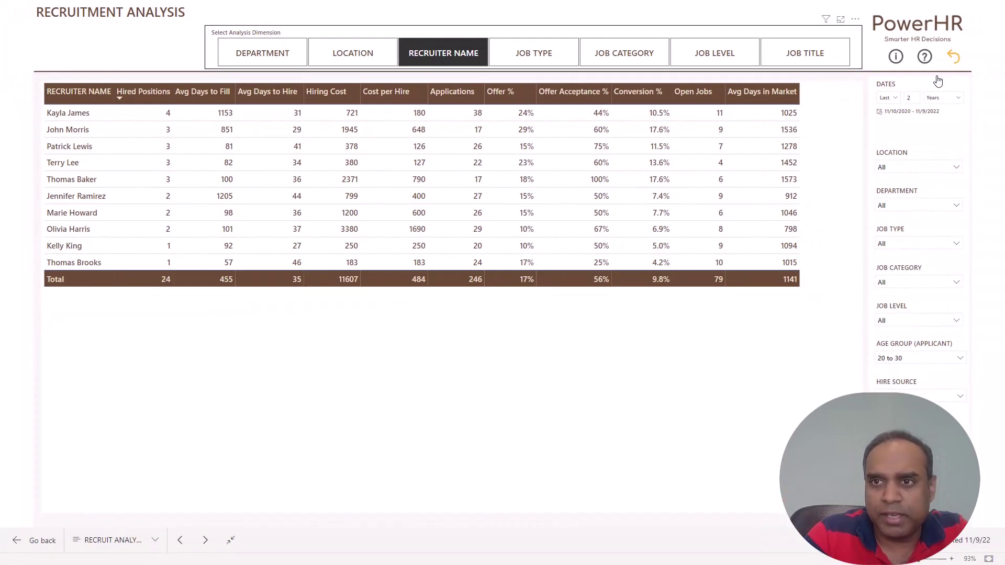
Step: Return to the Recruitment home page, view the Open Positions report, and open the Job Report
{"action": "left_click", "coordinate": [953, 57]}
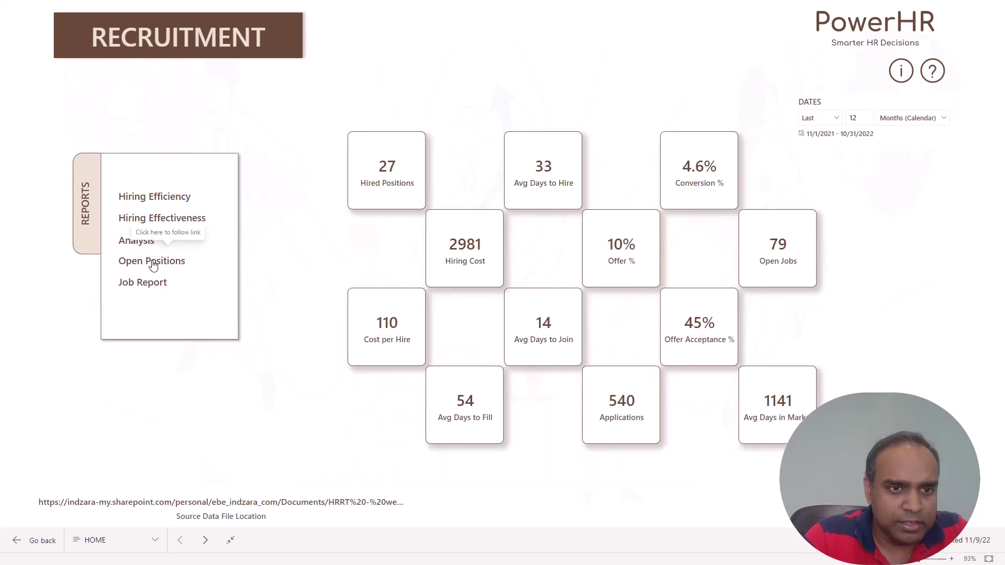
{"action": "left_click", "coordinate": [153, 261]}
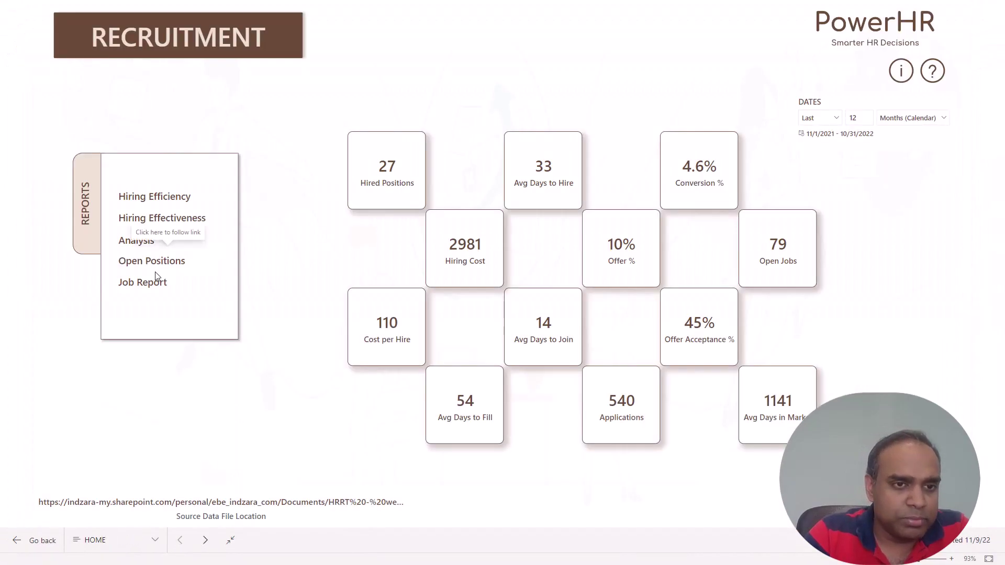
{"action": "left_click", "coordinate": [145, 283]}
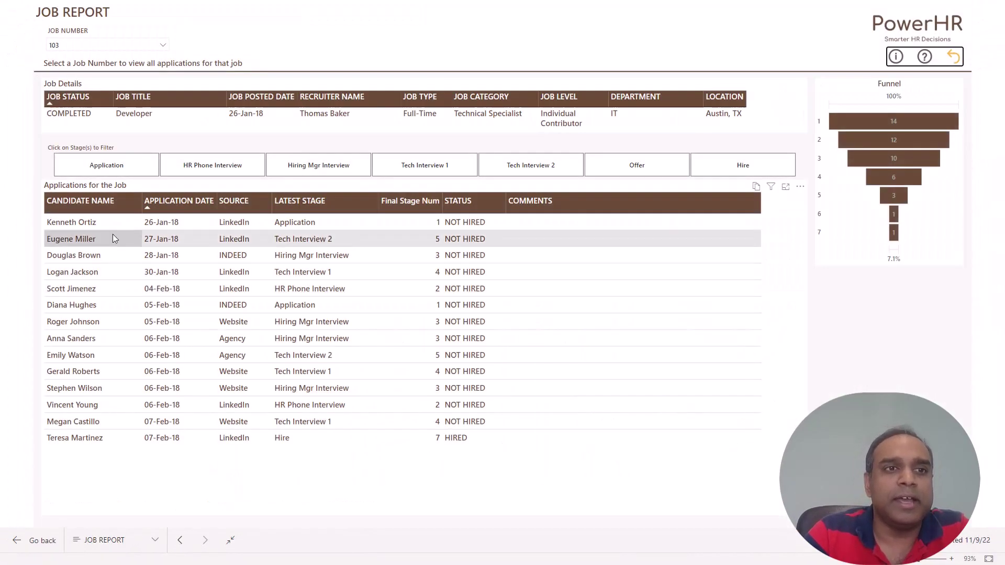
Step: View the available job numbers, keep job 103, and filter its applications by Hiring Mgr Interview, then by Tech Interview 1
{"action": "left_click", "coordinate": [93, 45]}
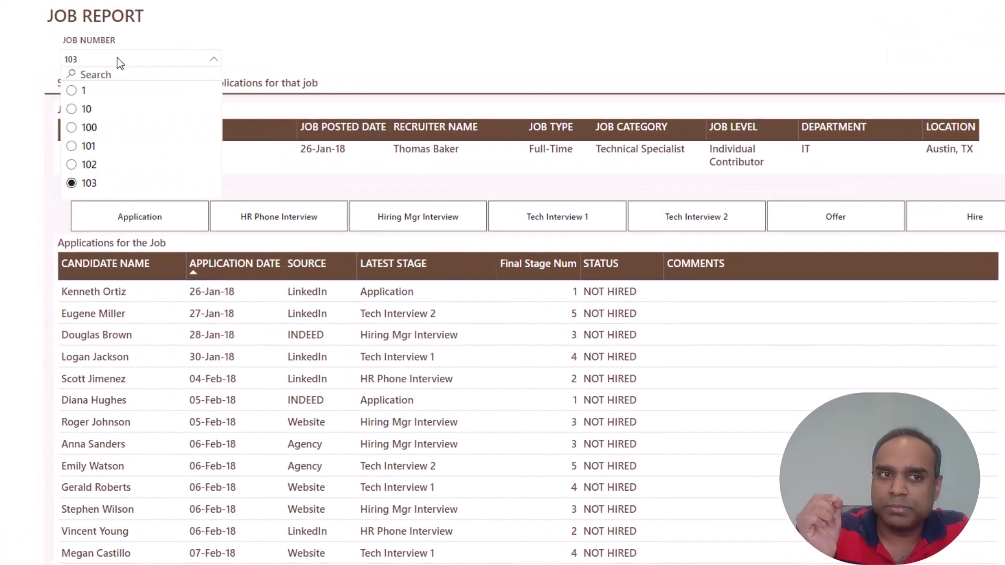
{"action": "left_click", "coordinate": [238, 51]}
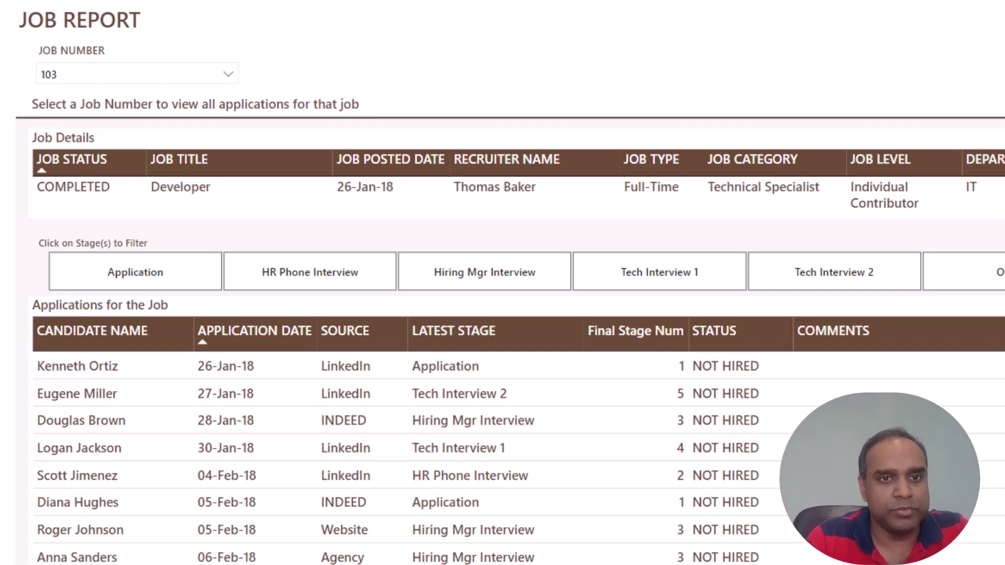
{"action": "left_click", "coordinate": [530, 276]}
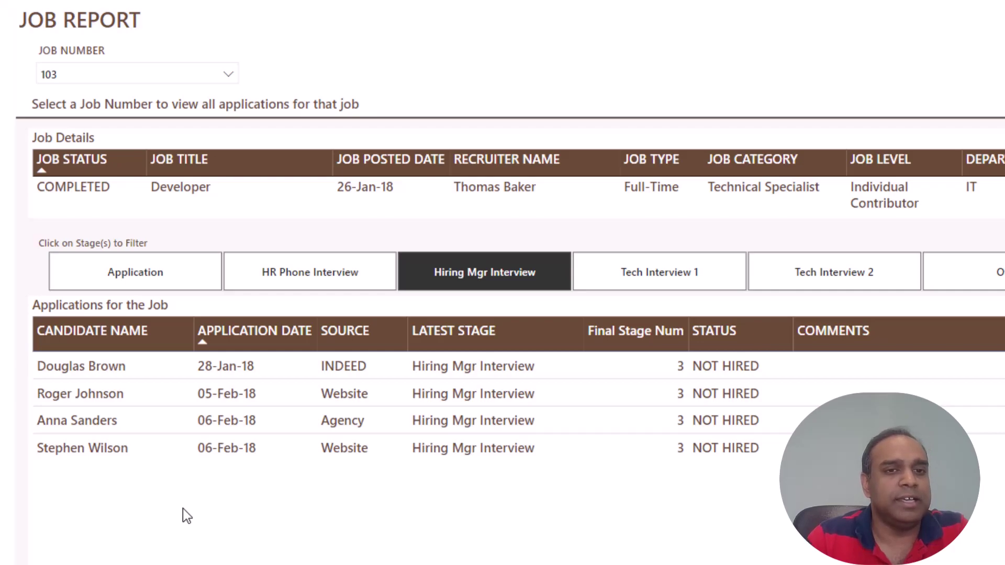
{"action": "left_click", "coordinate": [596, 282]}
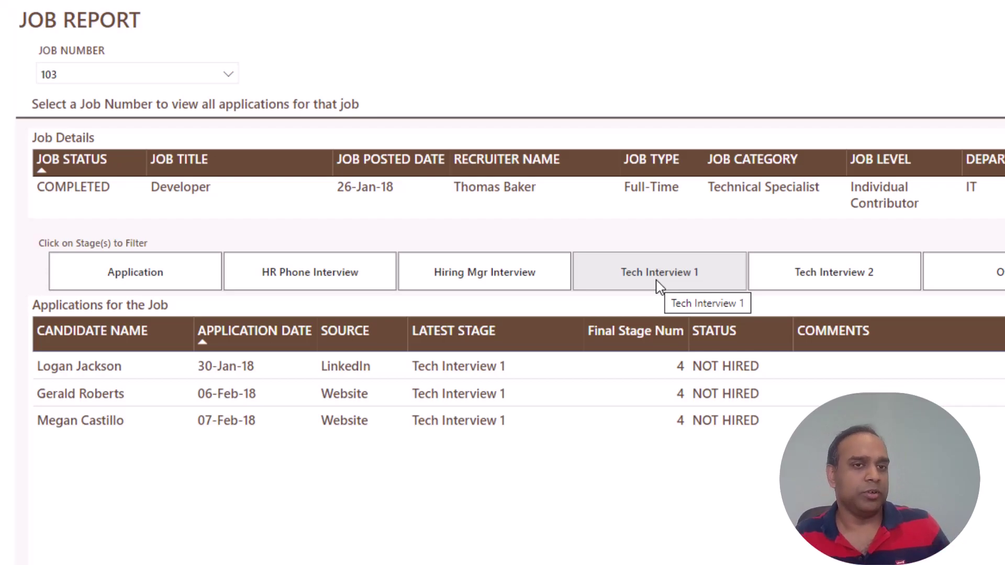
{"action": "left_click", "coordinate": [657, 283]}
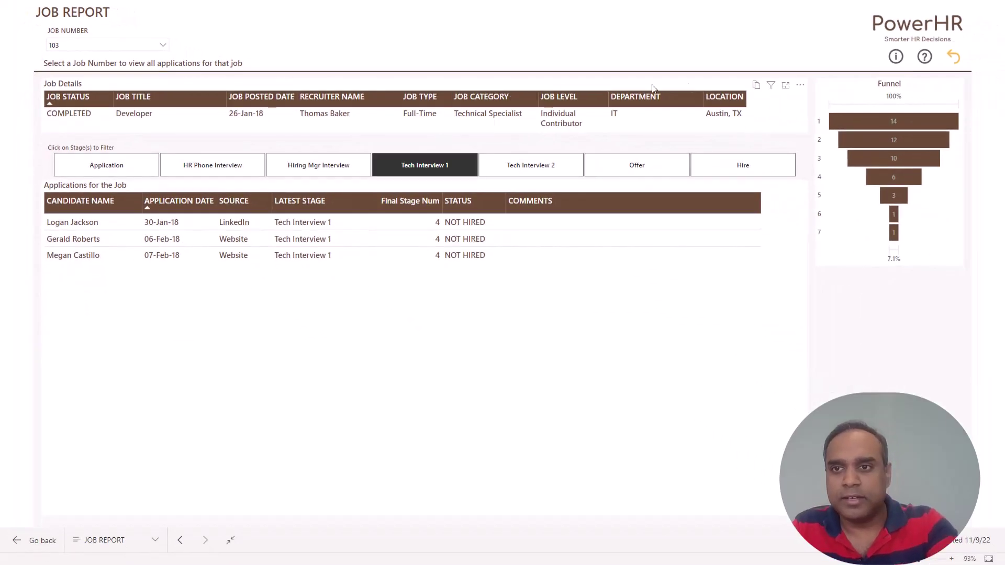
Step: Return to the Recruitment home page, and expand the Metric Library in a widened Fields pane to show full measure names
{"action": "left_click", "coordinate": [951, 59]}
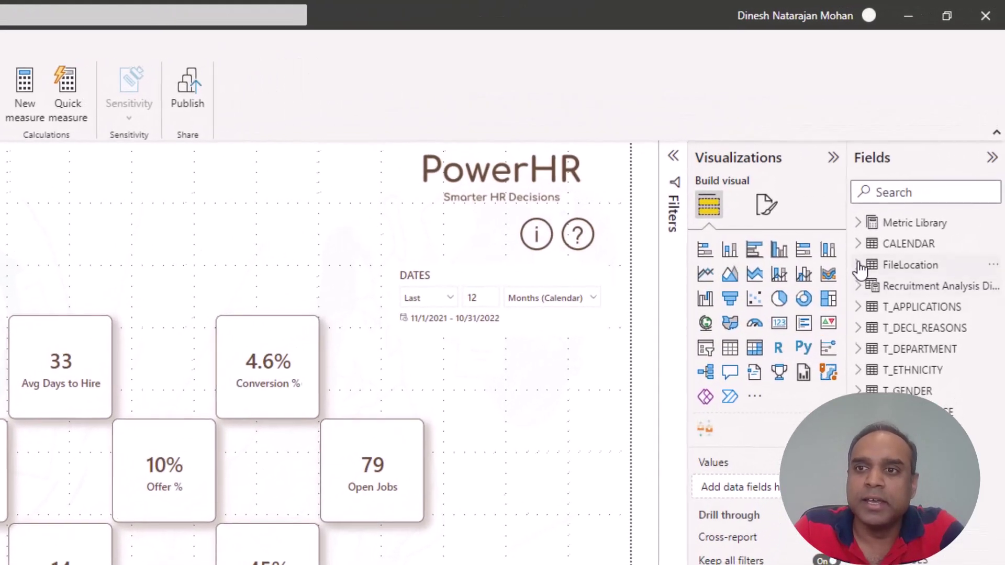
{"action": "left_click", "coordinate": [859, 229]}
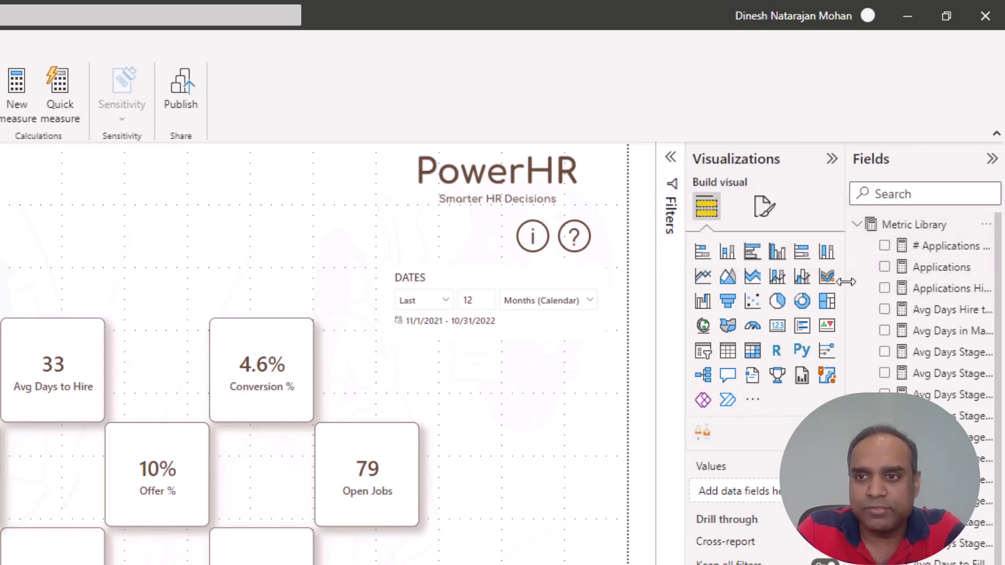
{"action": "left_click_drag", "start_coordinate": [844, 282], "coordinate": [732, 288]}
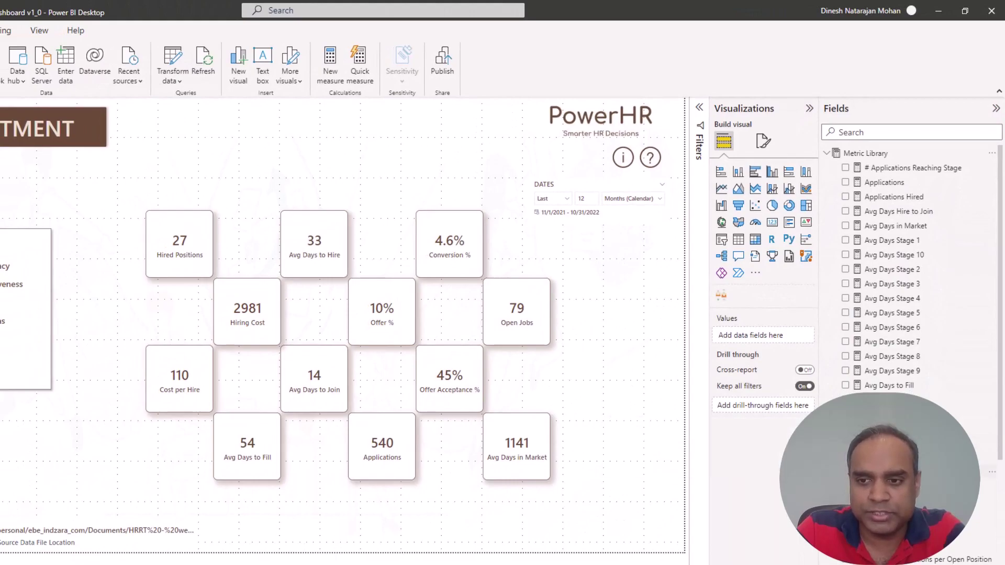
{"action": "mouse_move", "coordinate": [767, 486]}
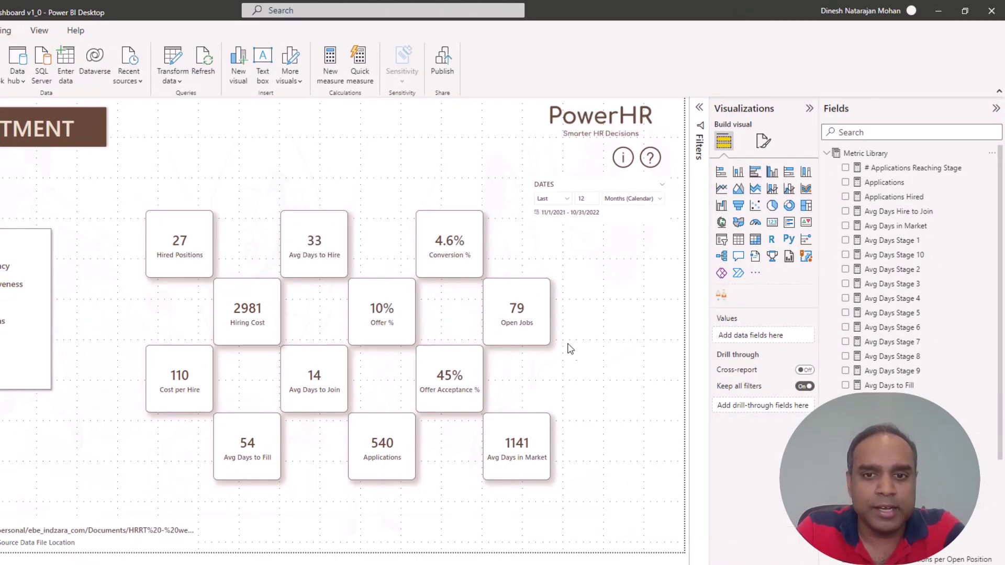
Step: Swap the measure on the Open Jobs card for Offers Given, and set it back to Open Jobs
{"action": "left_click", "coordinate": [536, 322]}
{"action": "left_click", "coordinate": [537, 321]}
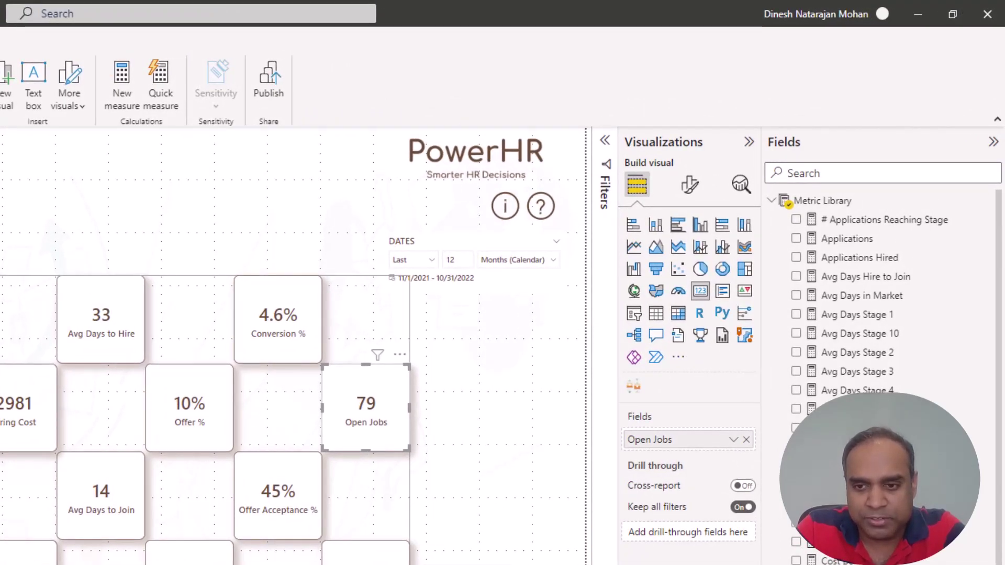
{"action": "left_click_drag", "start_coordinate": [775, 563], "coordinate": [686, 442]}
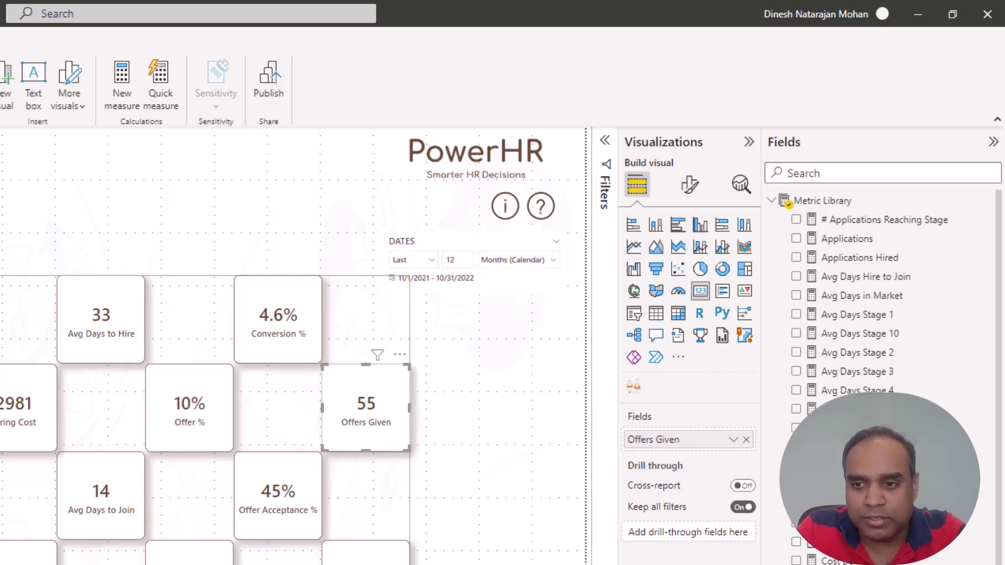
{"action": "left_click_drag", "start_coordinate": [706, 563], "coordinate": [692, 447]}
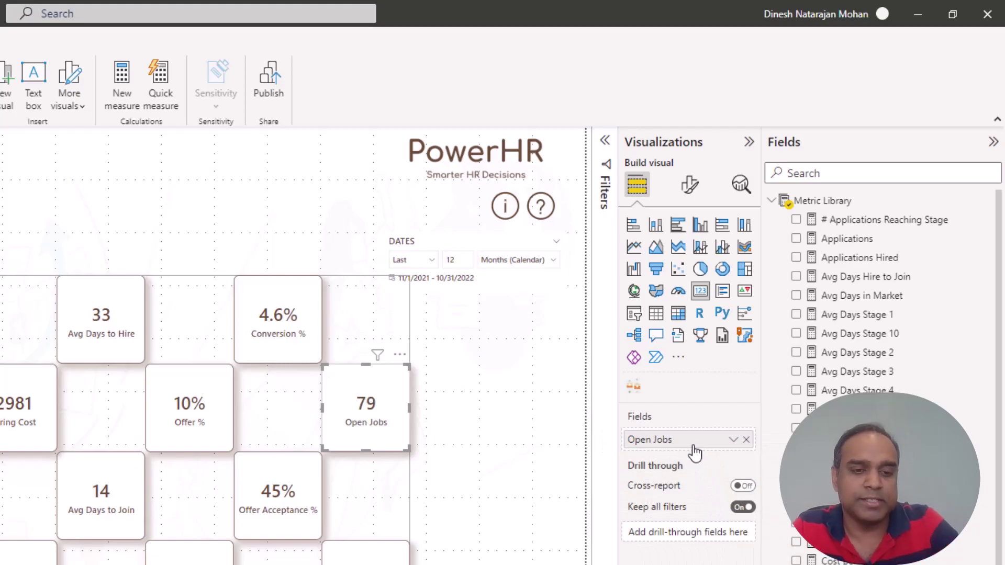